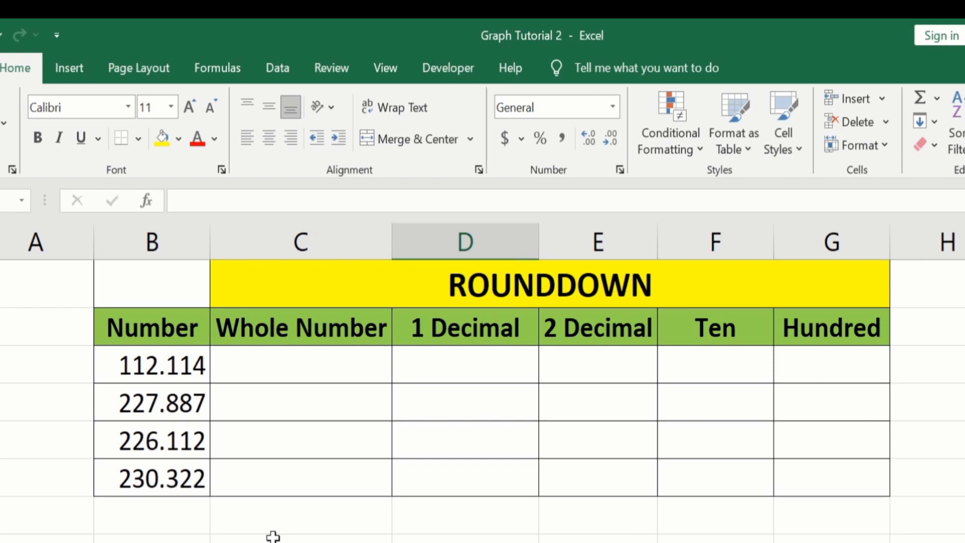
- Enter =ROUNDDOWN(B3,0) in cell C3 and fill it down the Whole Number column for all four numbers
click(280, 369)
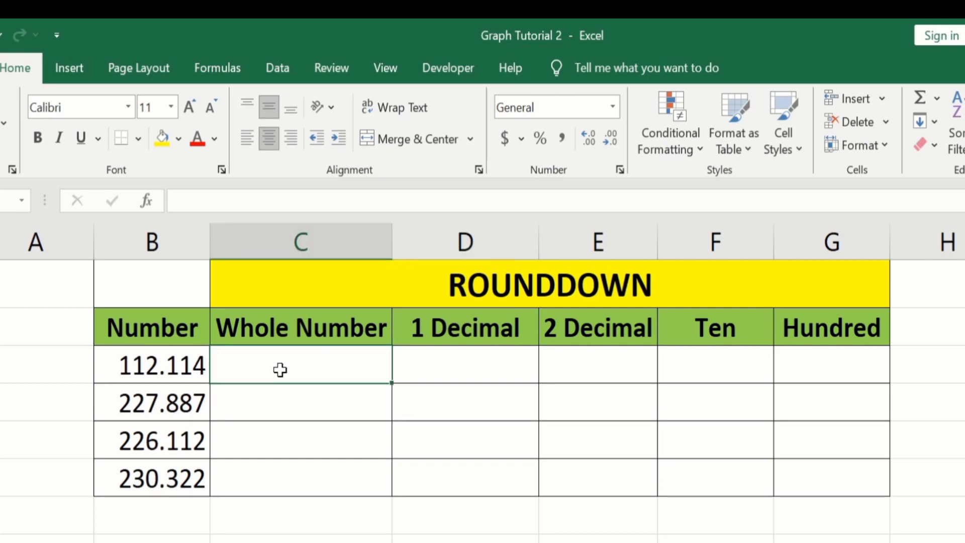
text(=)
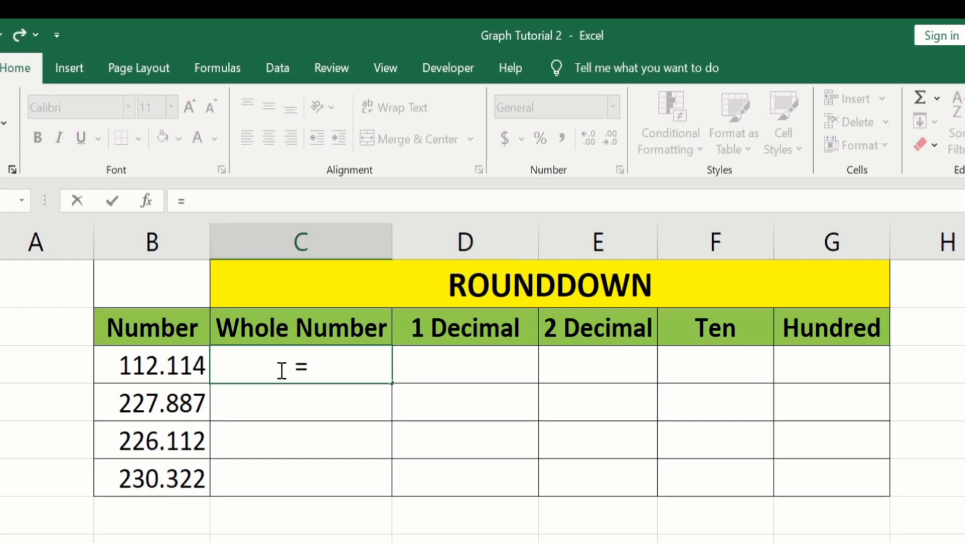
text(round)
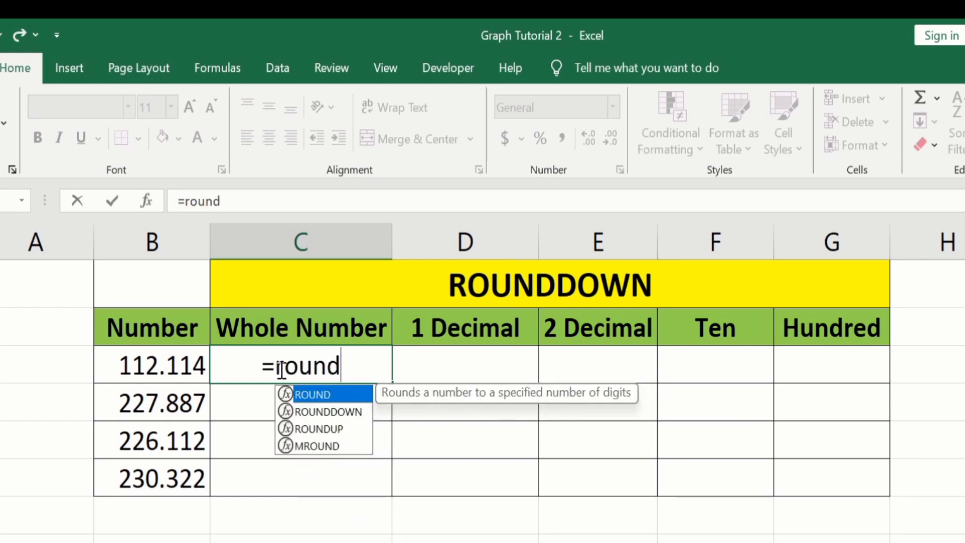
double_click(337, 411)
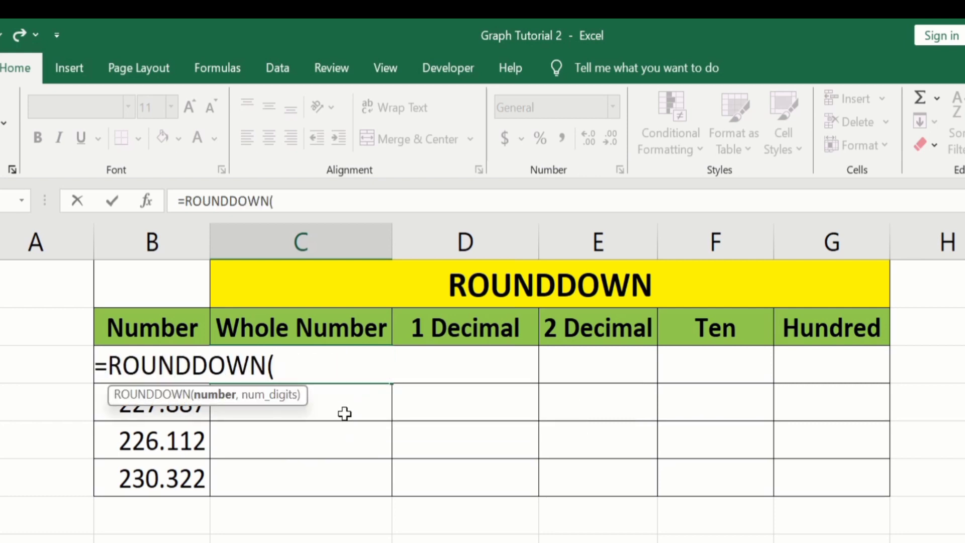
text(B3)
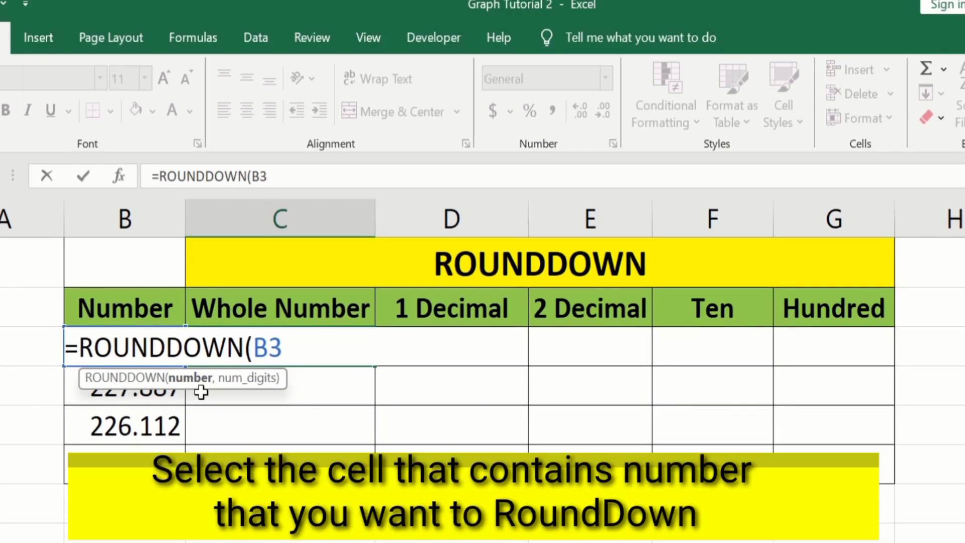
text(,)
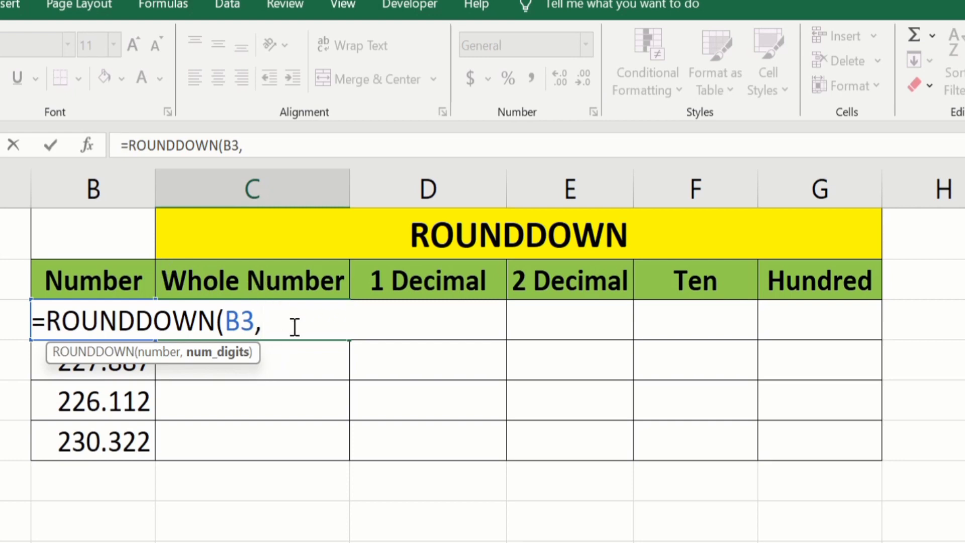
text(0))
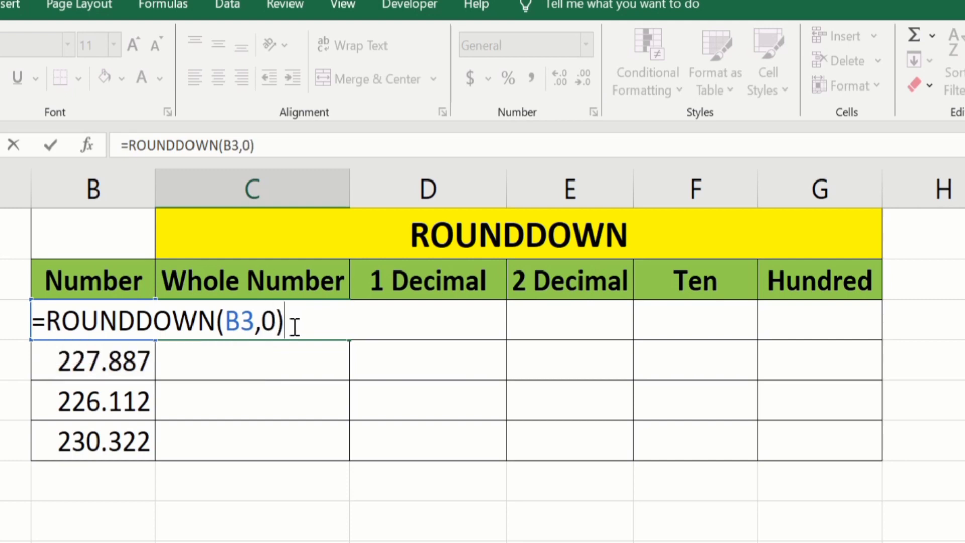
key(Return)
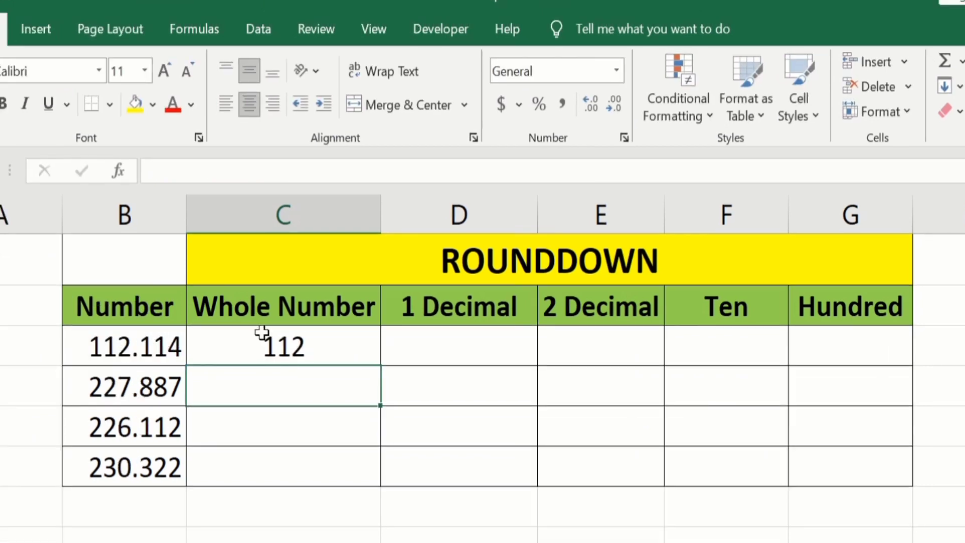
click(334, 346)
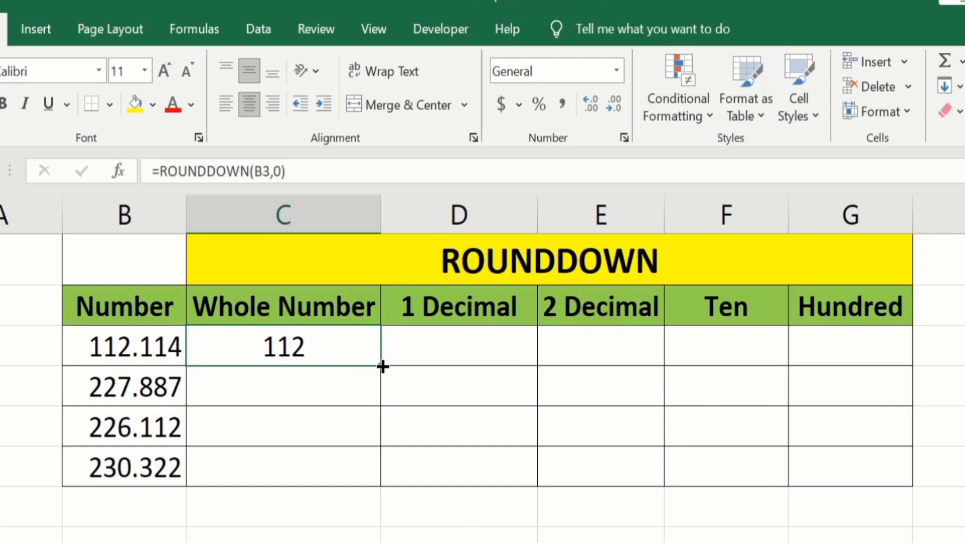
drag(382, 366, 385, 486)
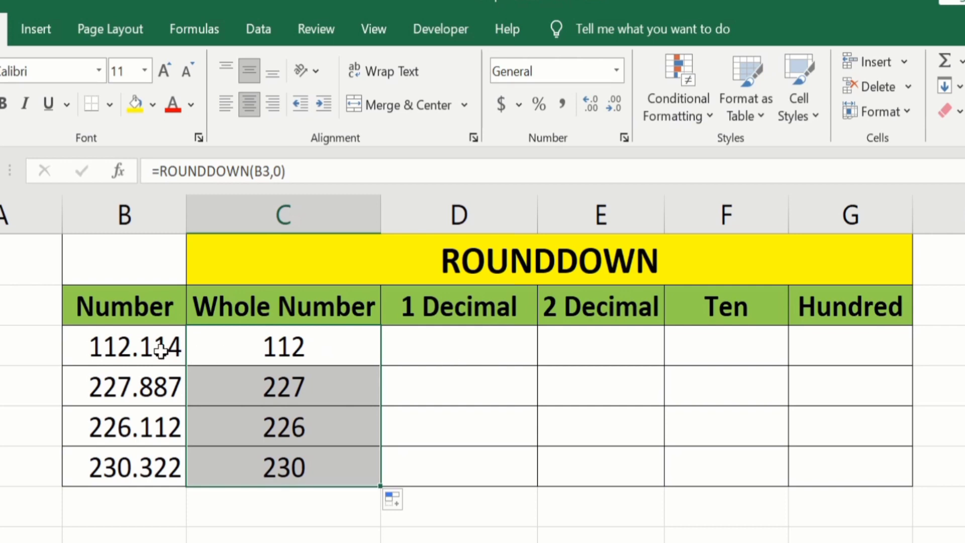
- Enter =ROUNDDOWN(B3,1) in cell D3 under 1 Decimal to round the first number down to one decimal
click(431, 347)
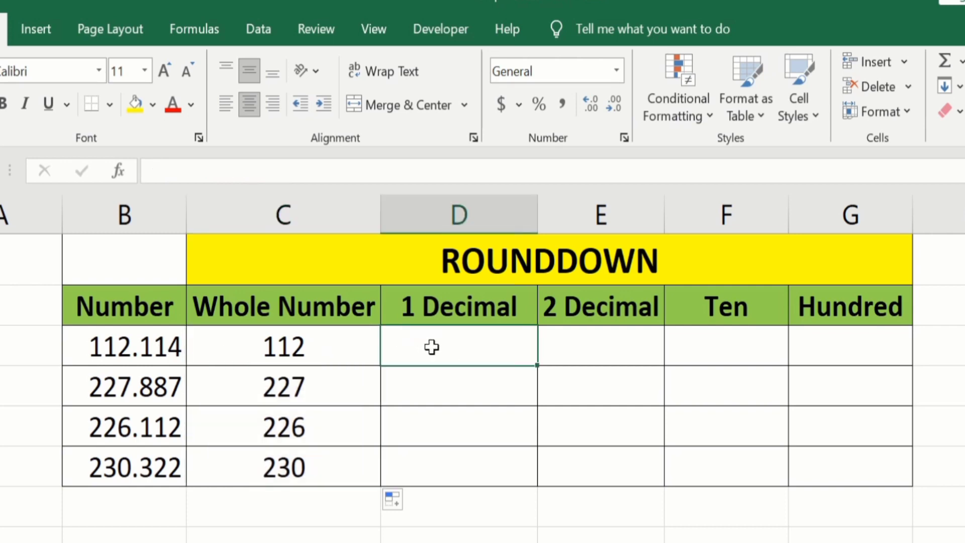
text(=)
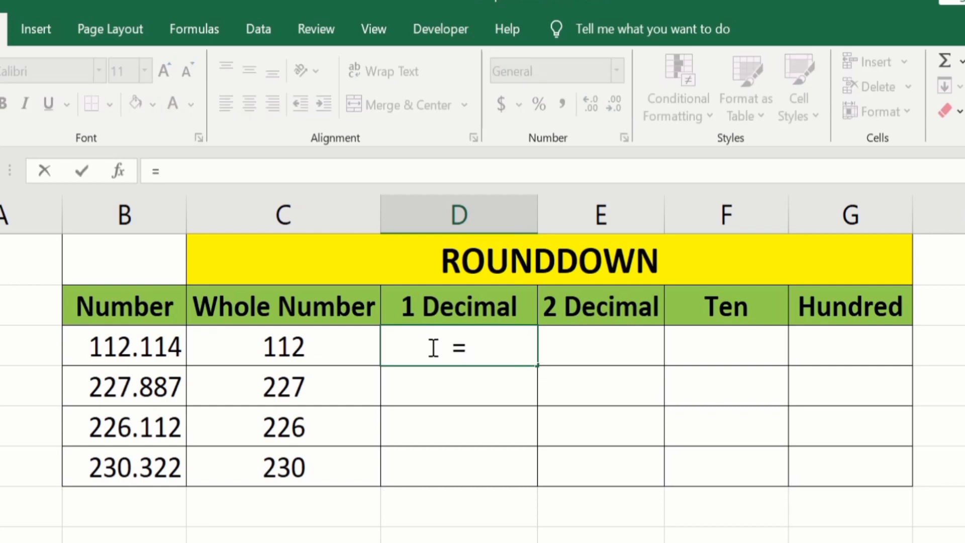
text(ROUND)
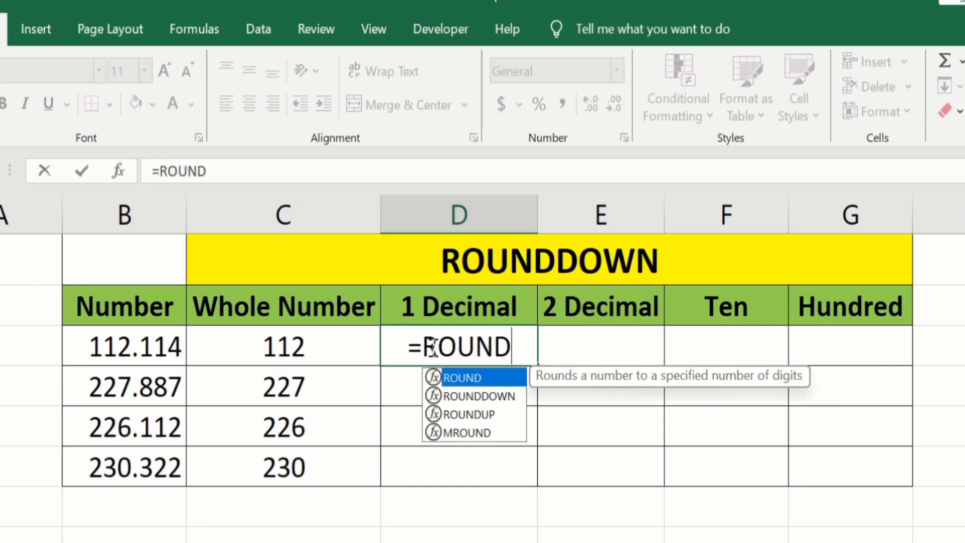
text(DO)
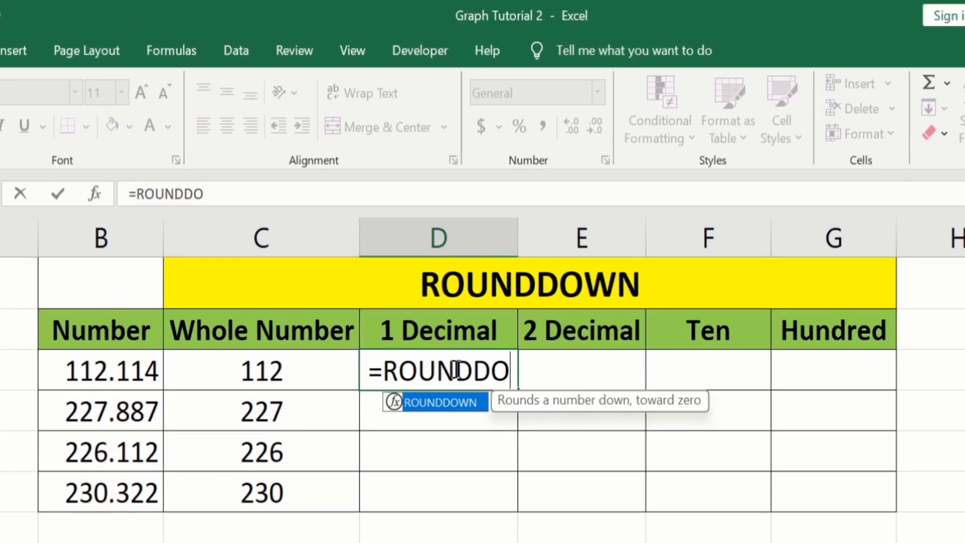
double_click(427, 401)
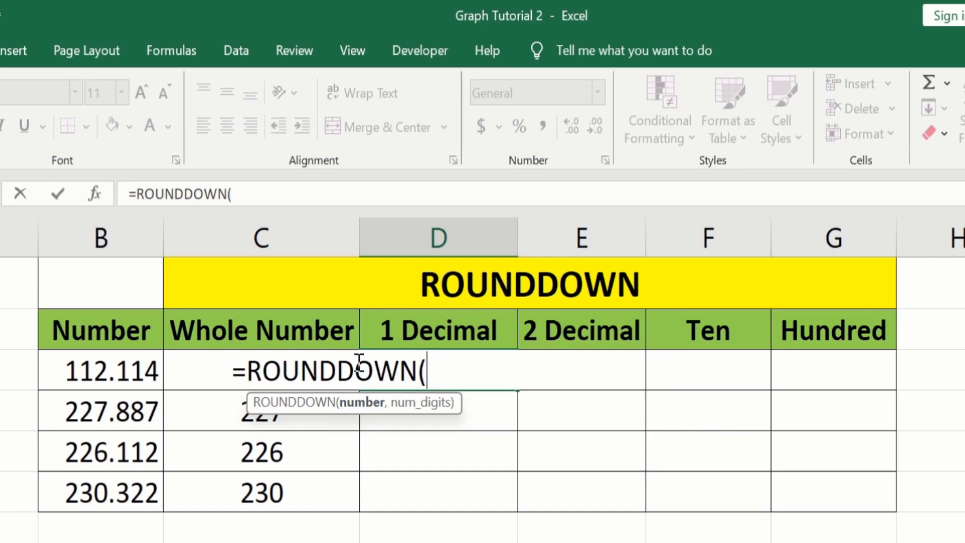
click(126, 369)
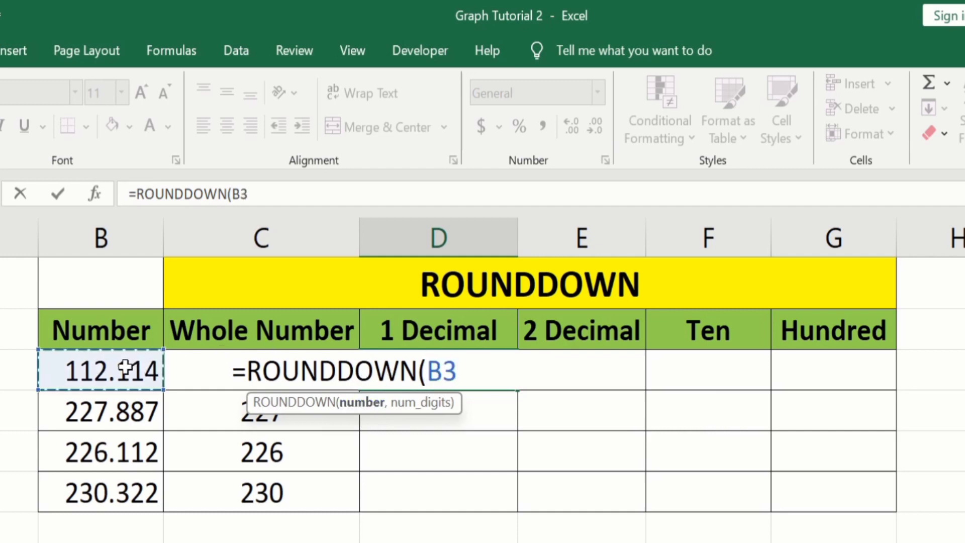
text(,)
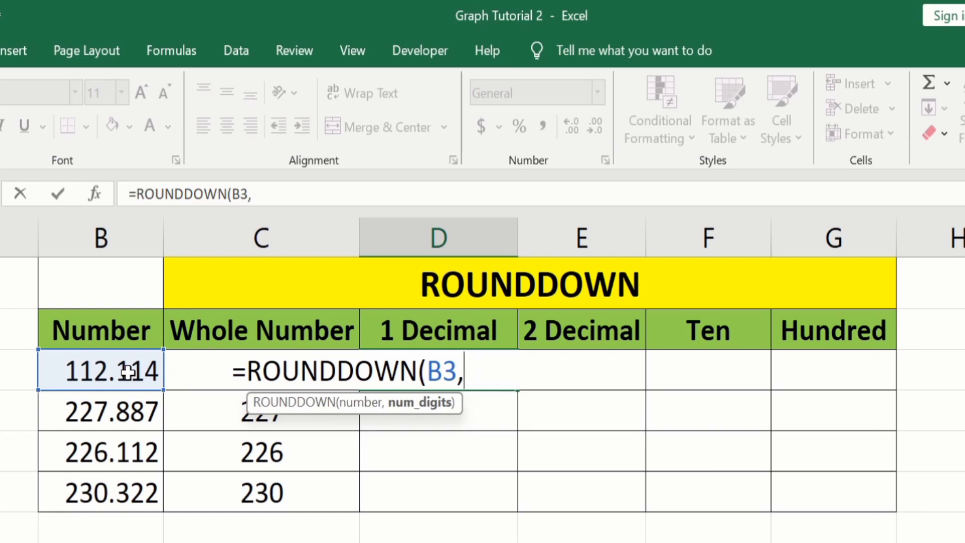
text(1)
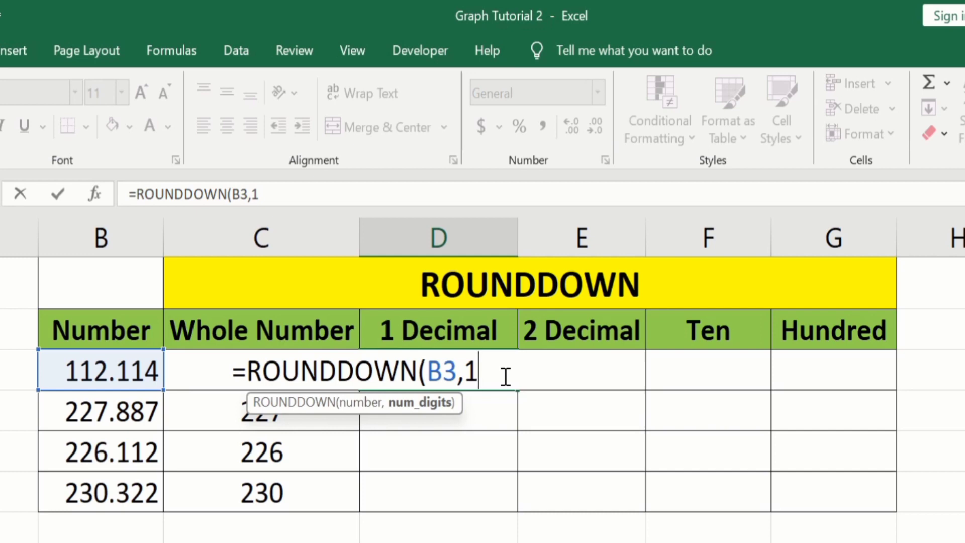
text())
key(Return)
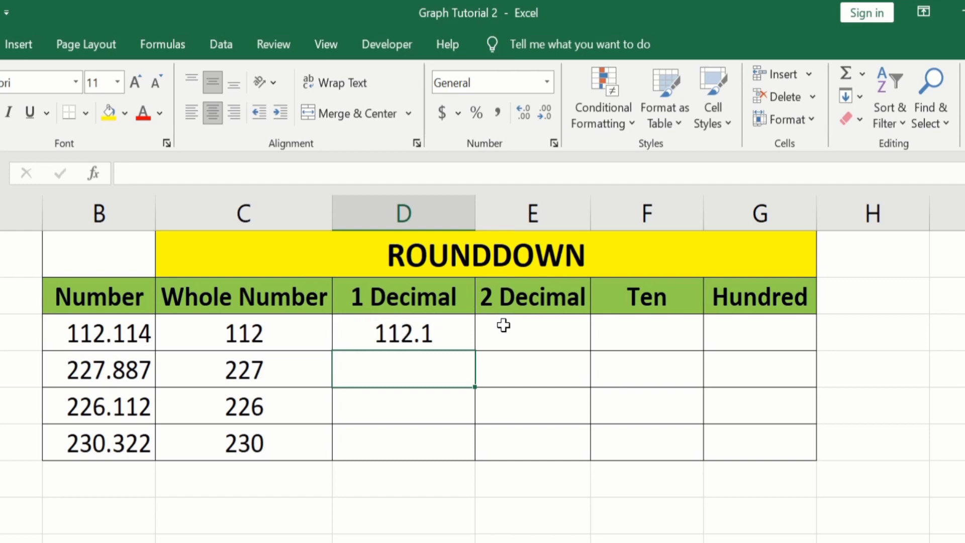
- Enter =ROUNDDOWN(B3,2) in cell E3 under 2 Decimal to round the first number down to two decimals
click(526, 331)
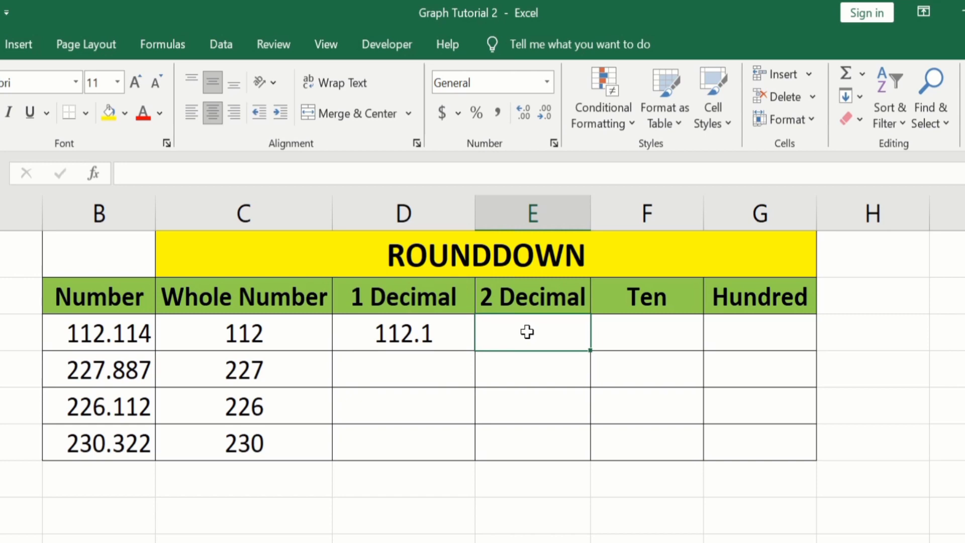
text(=)
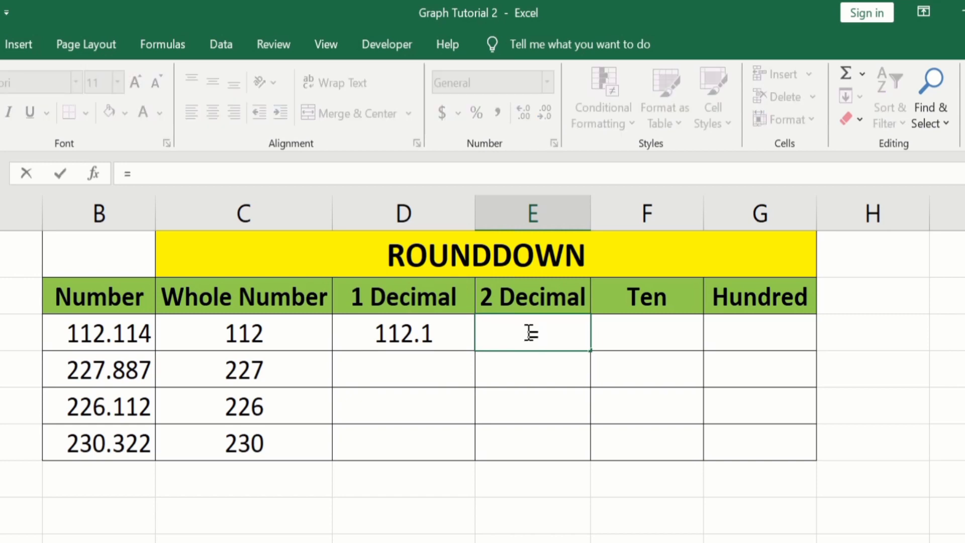
text(ROUND)
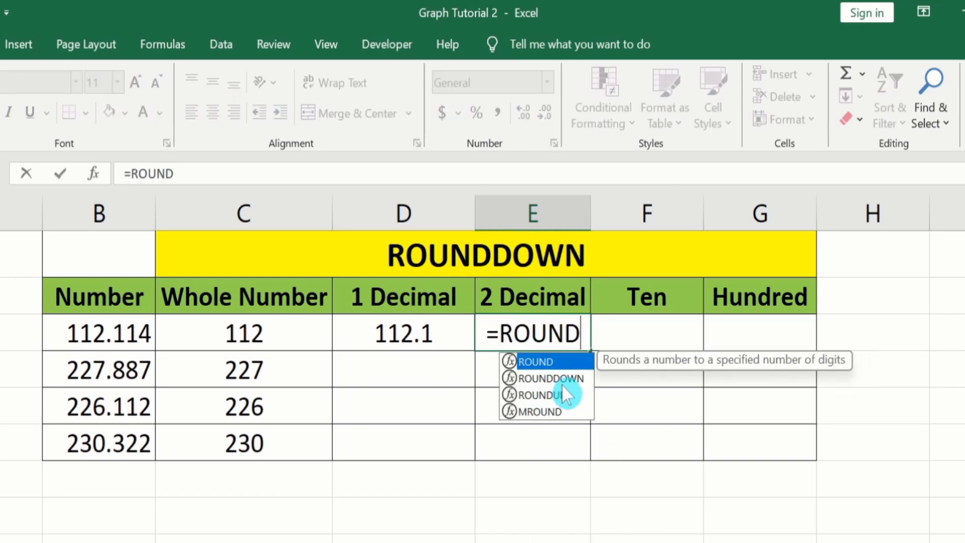
double_click(552, 376)
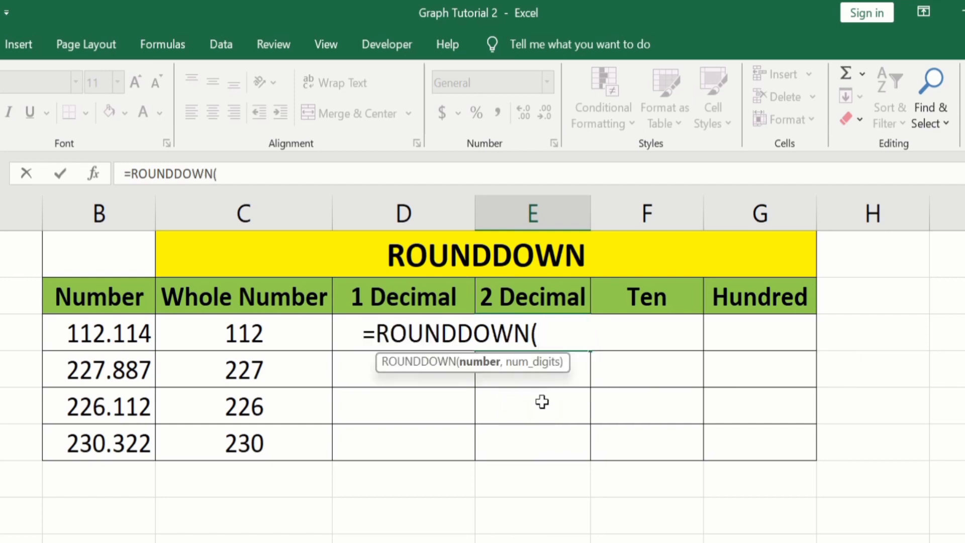
click(103, 334)
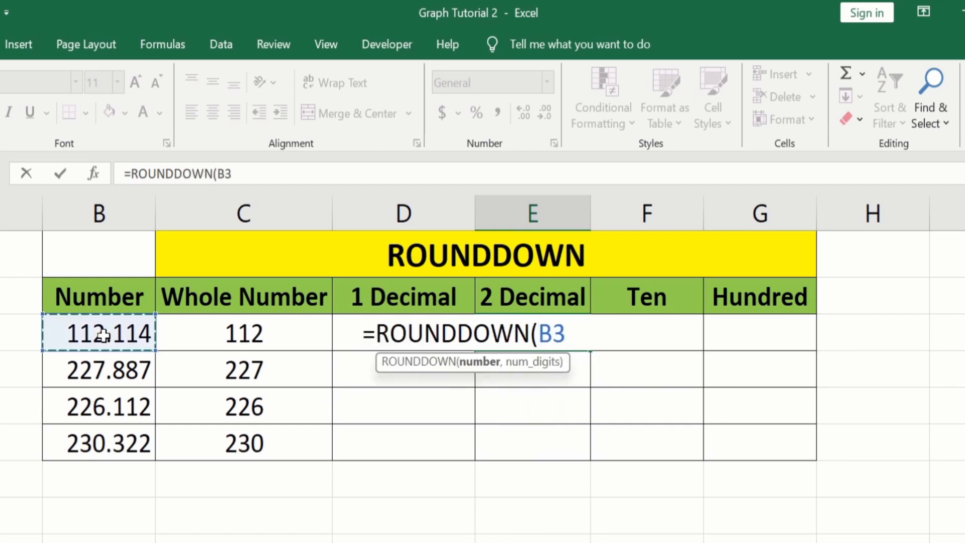
text(,)
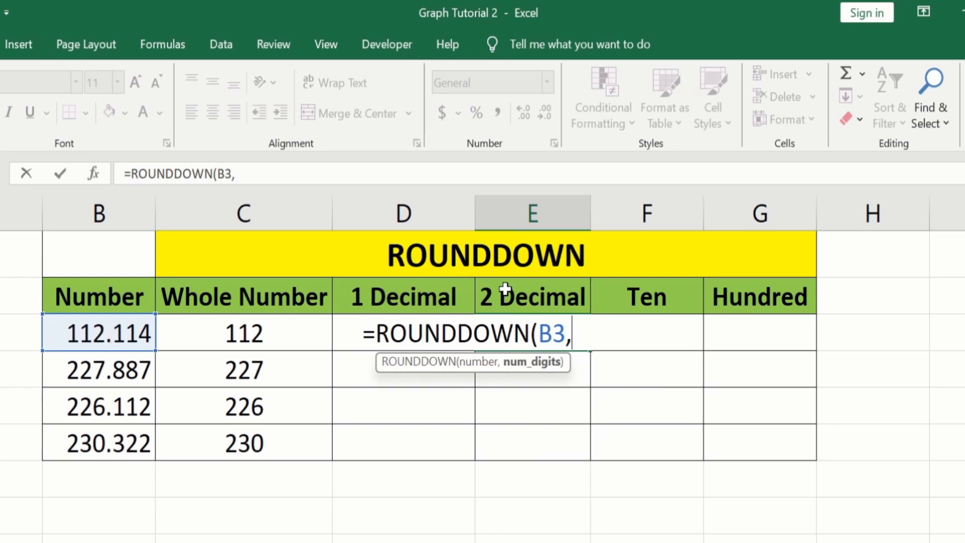
text(2)
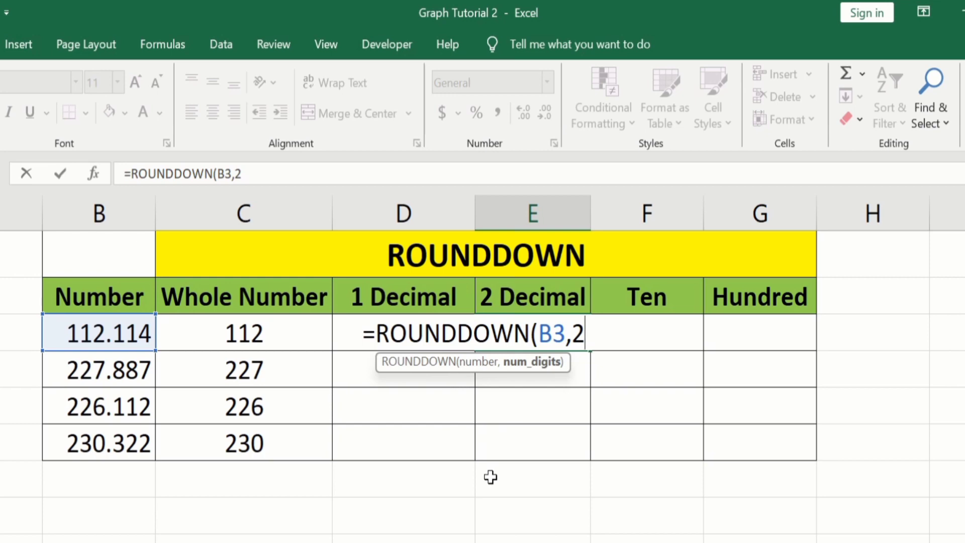
text())
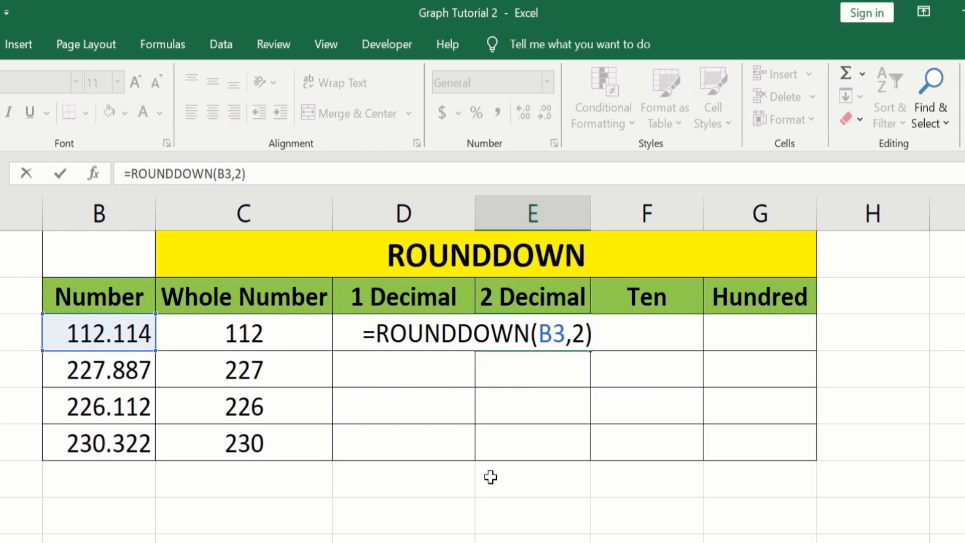
key(Return)
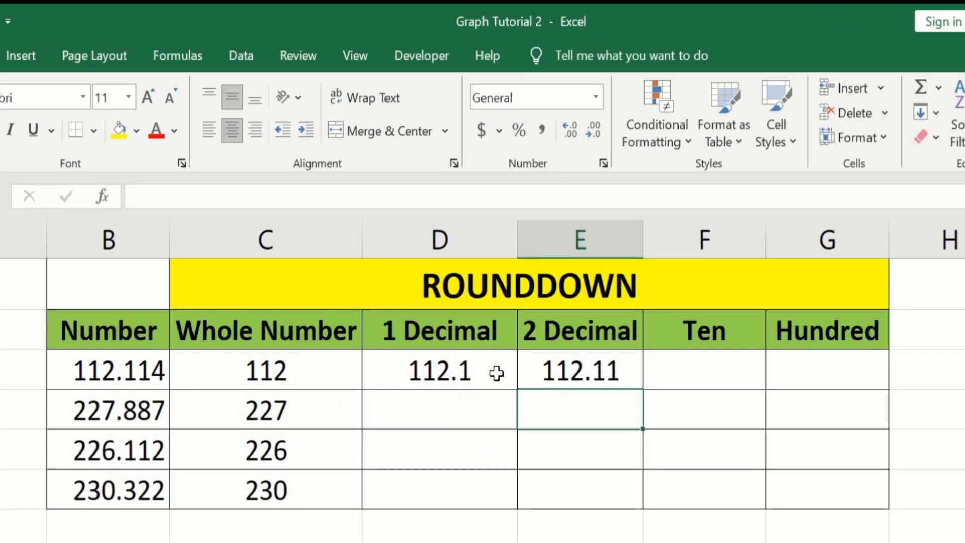
- Fill the D3 and E3 formulas down the 1 Decimal and 2 Decimal columns through row 6
click(493, 374)
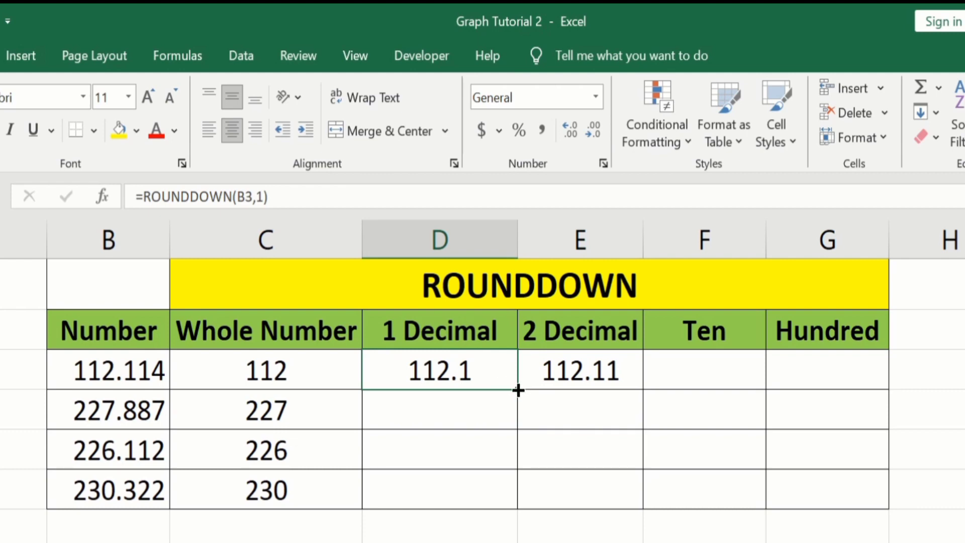
drag(518, 390, 512, 503)
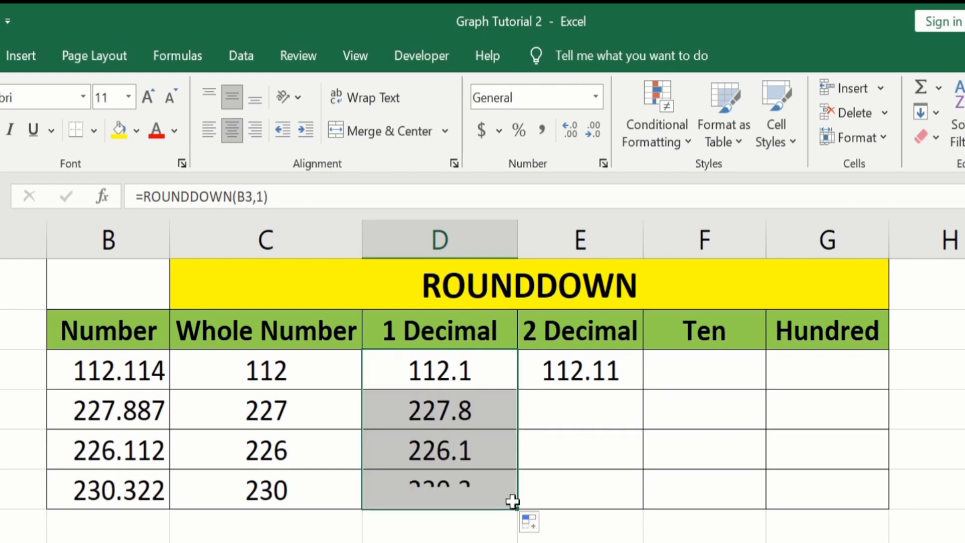
click(623, 369)
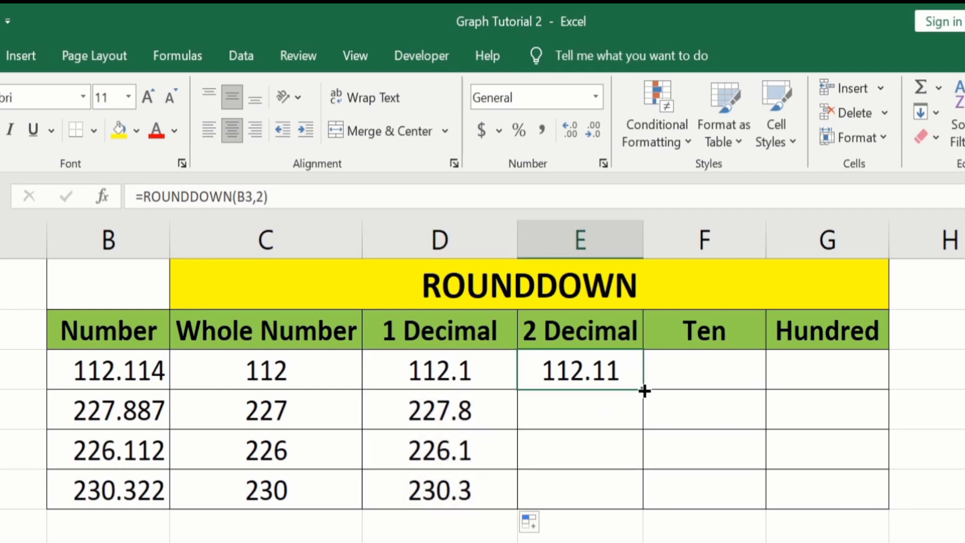
drag(643, 391, 631, 506)
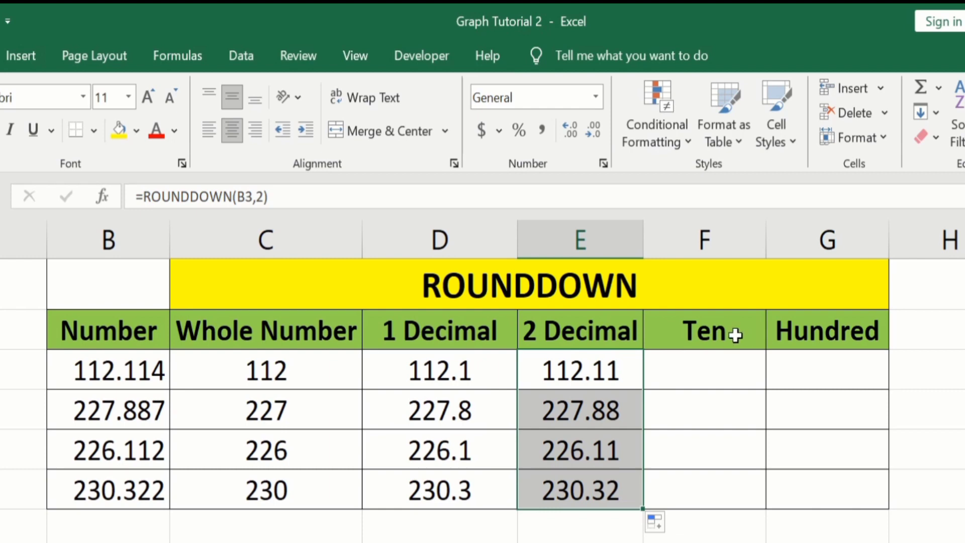
- Enter =ROUNDDOWN(B3,-1) in cell F3 under Ten to round the first number down to the nearest ten
click(700, 372)
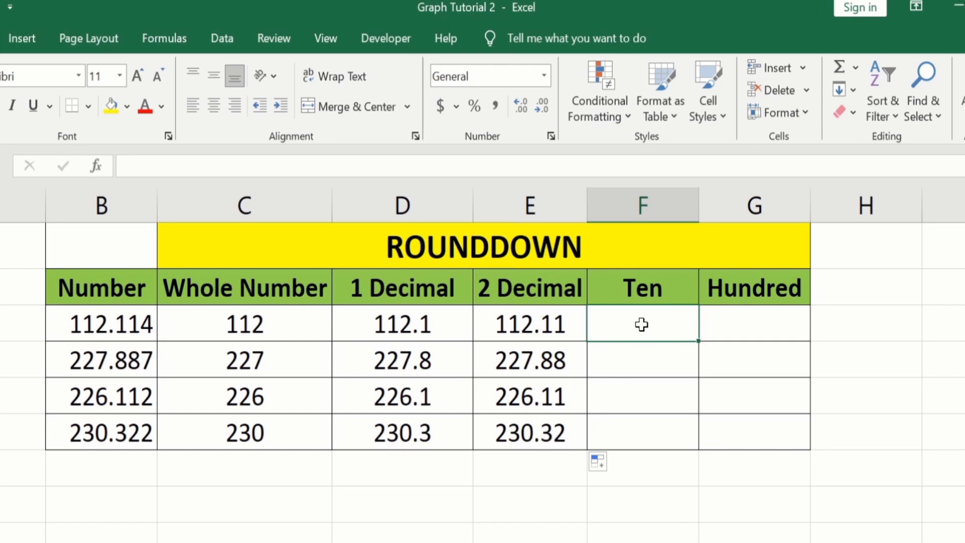
text(=)
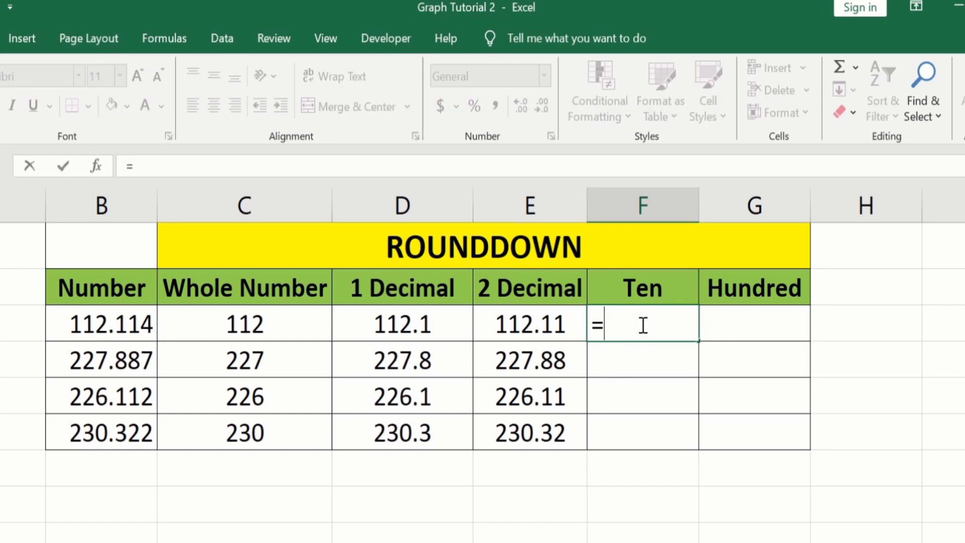
text(round)
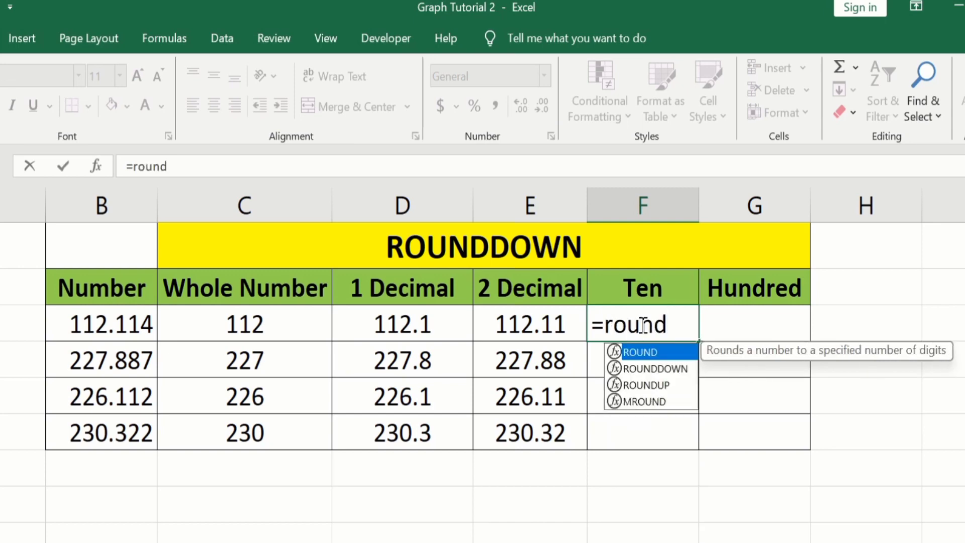
double_click(653, 370)
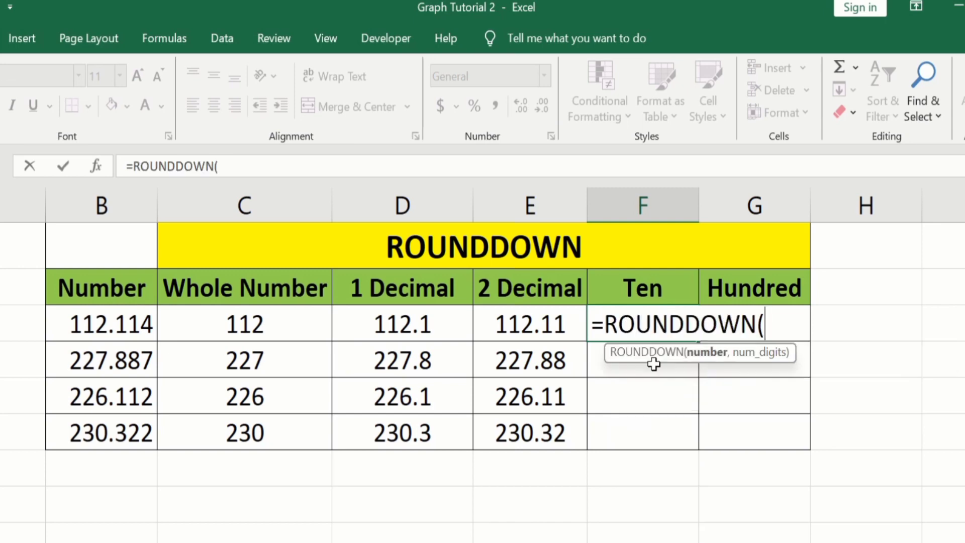
click(129, 322)
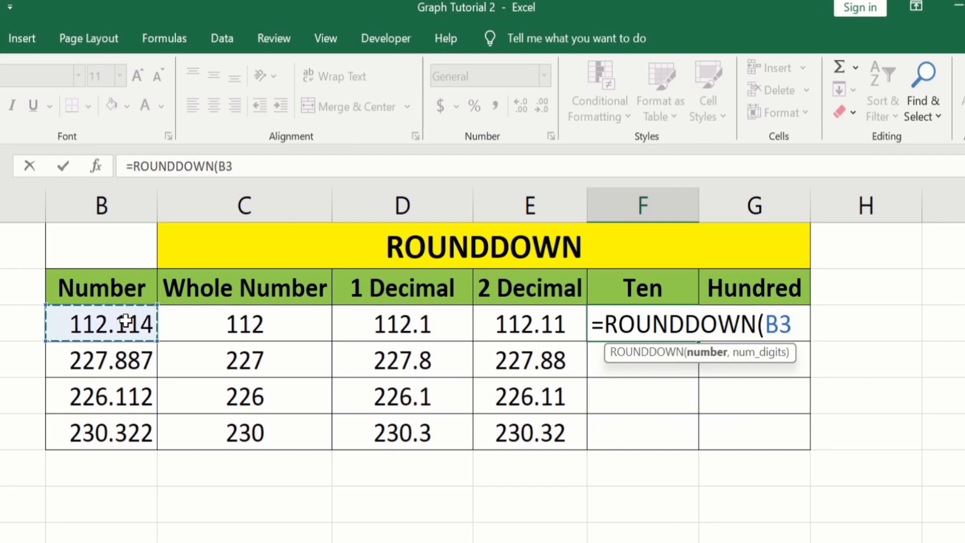
text(,)
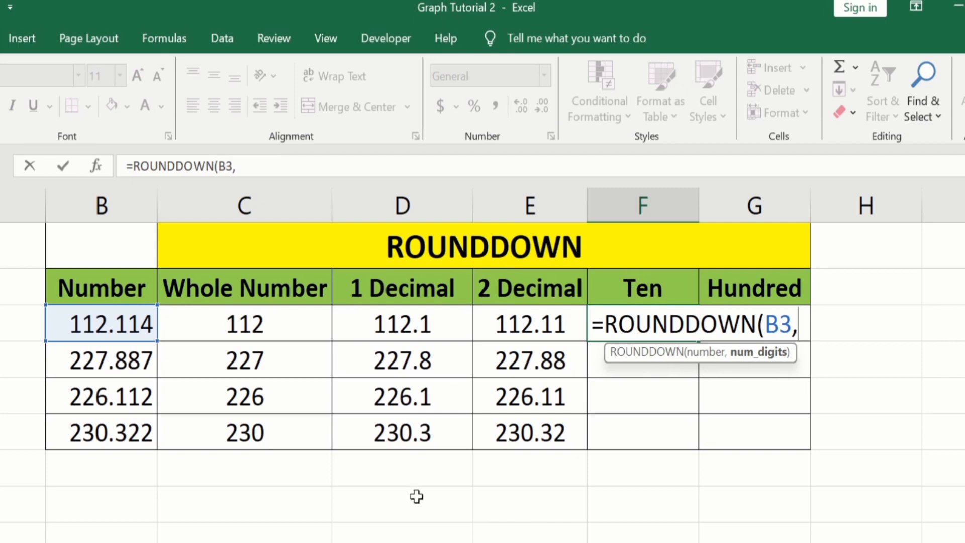
text(-1))
key(Return)
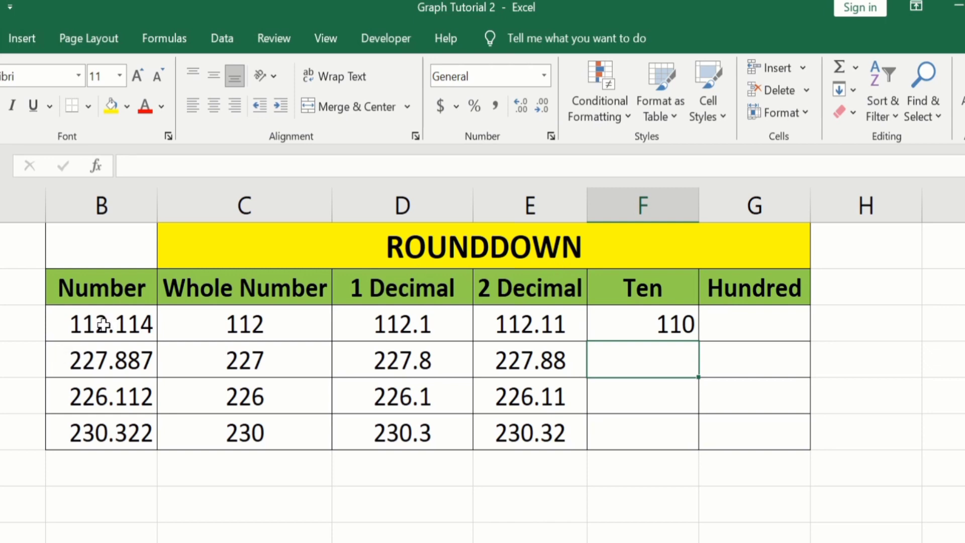
- Enter =ROUNDDOWN(B3,-2) in cell G3 under Hundred to round the first number down to the nearest hundred
click(737, 324)
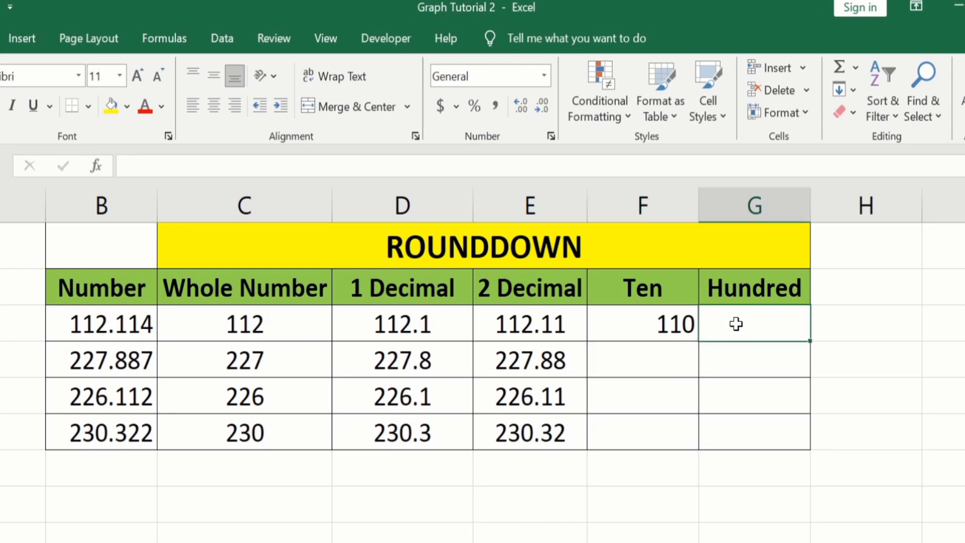
text(=ro)
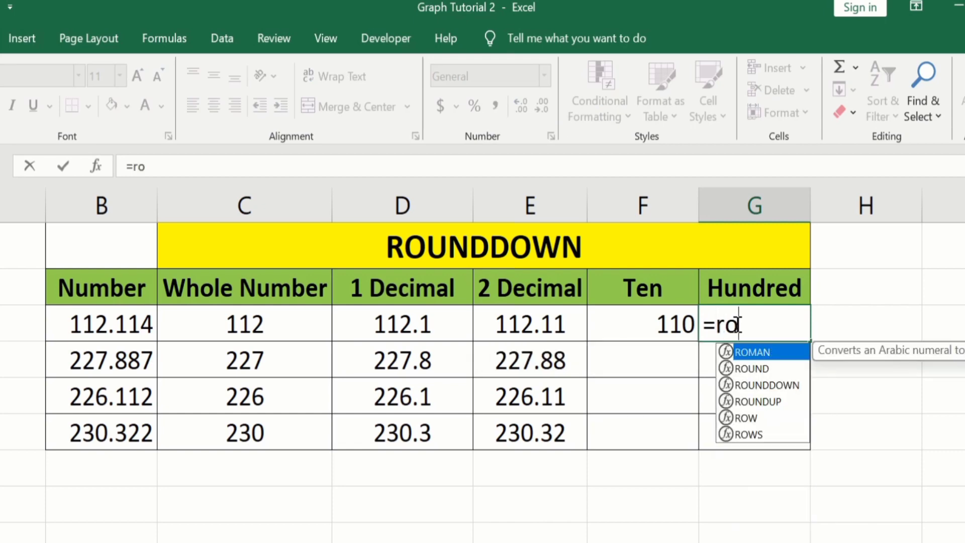
text(und)
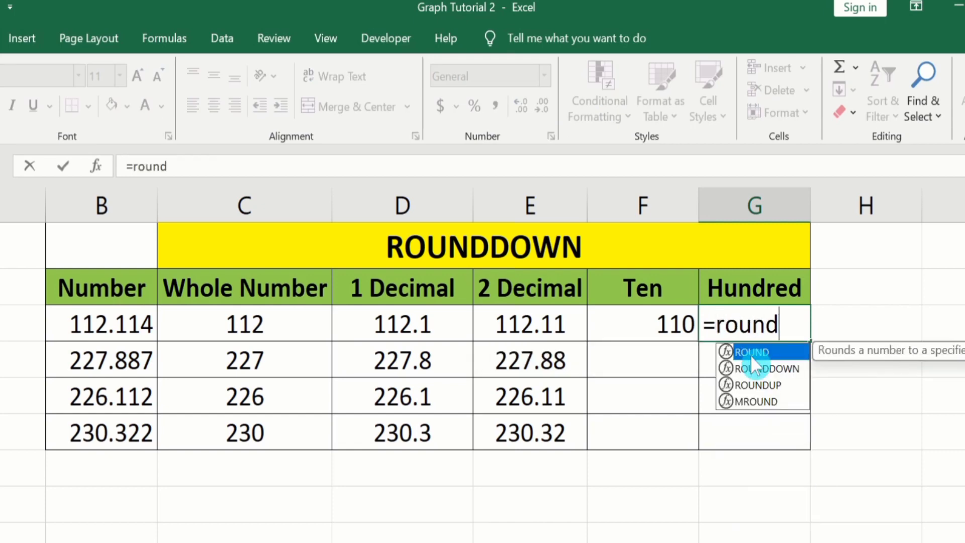
double_click(763, 367)
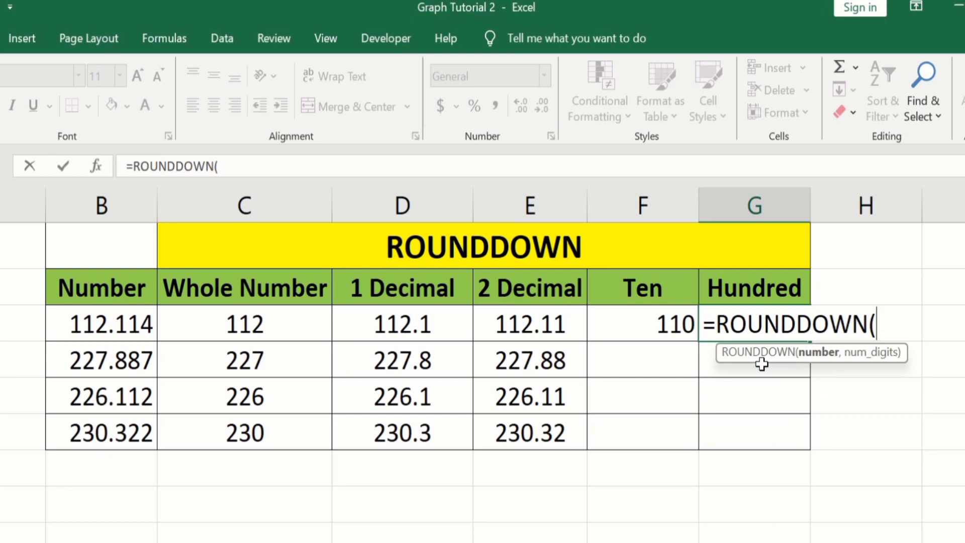
click(128, 327)
text(,)
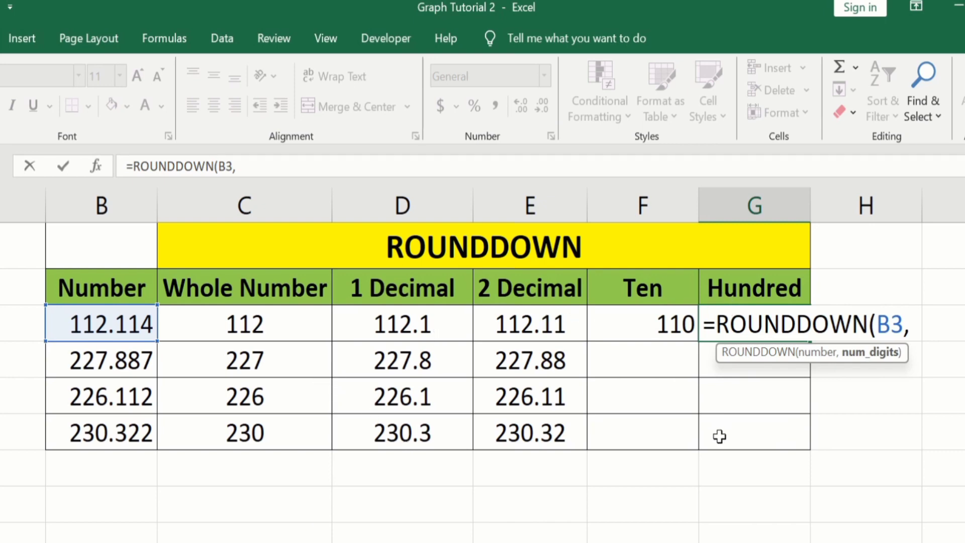
text(-2))
key(Return)
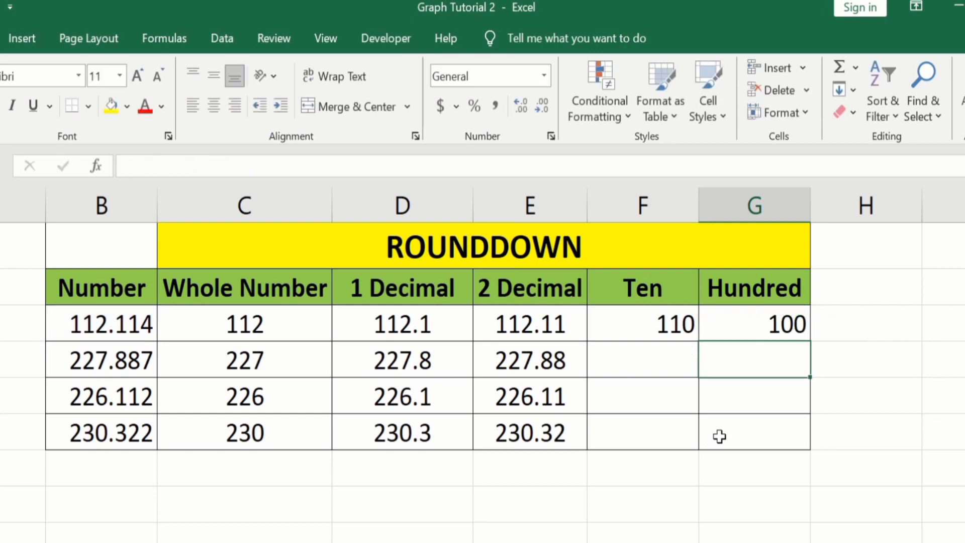